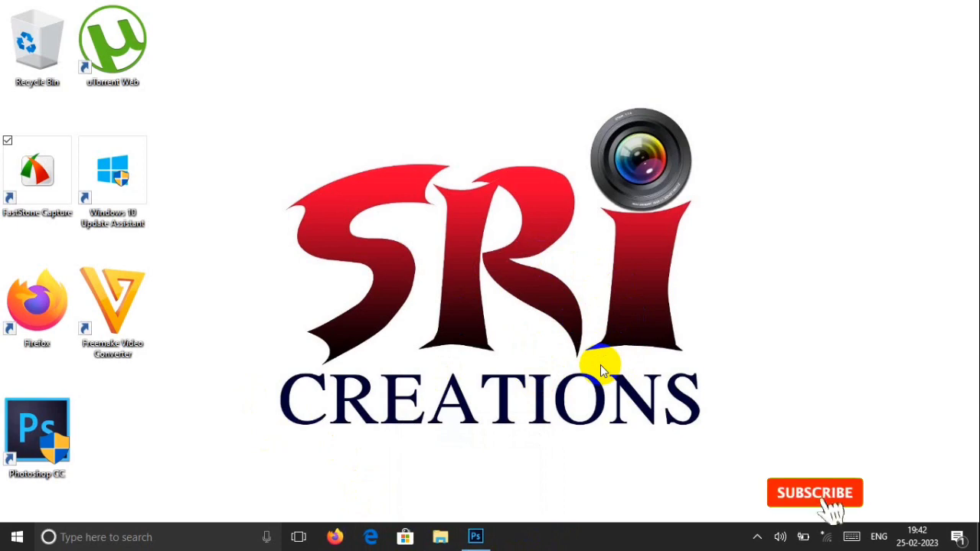
Switch to Photoshop and open the nani poster file from the Pictures folder
{"action": "left_click", "coordinate": [475, 534]}
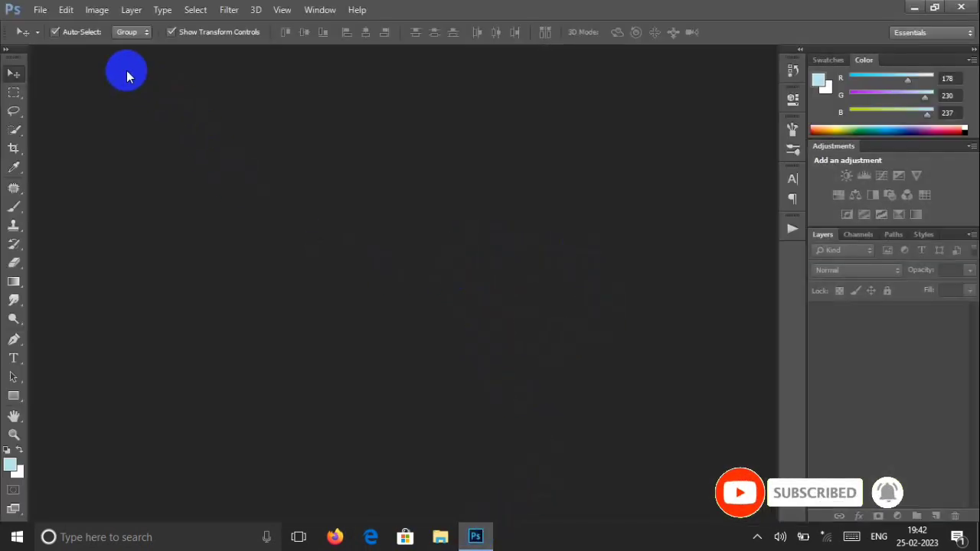
{"action": "left_click", "coordinate": [40, 9]}
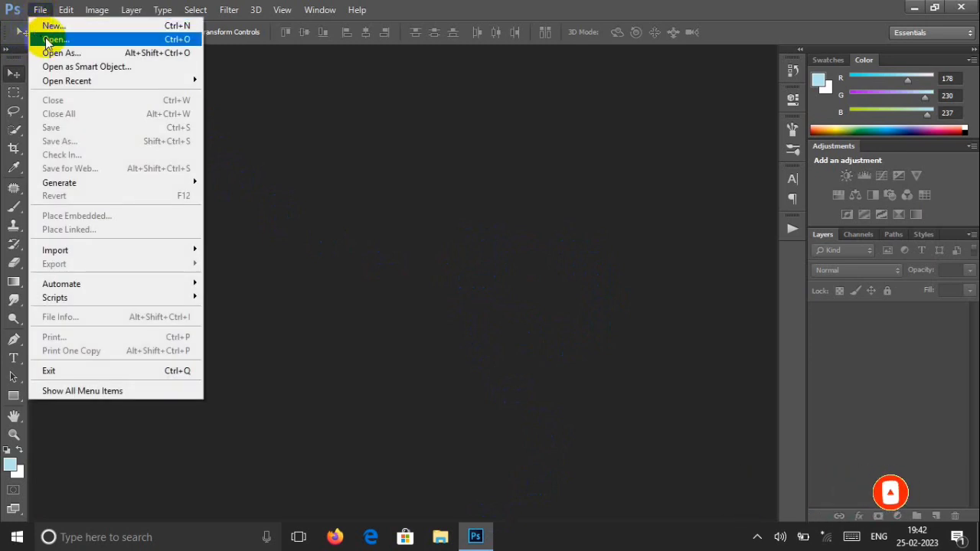
{"action": "left_click", "coordinate": [48, 40]}
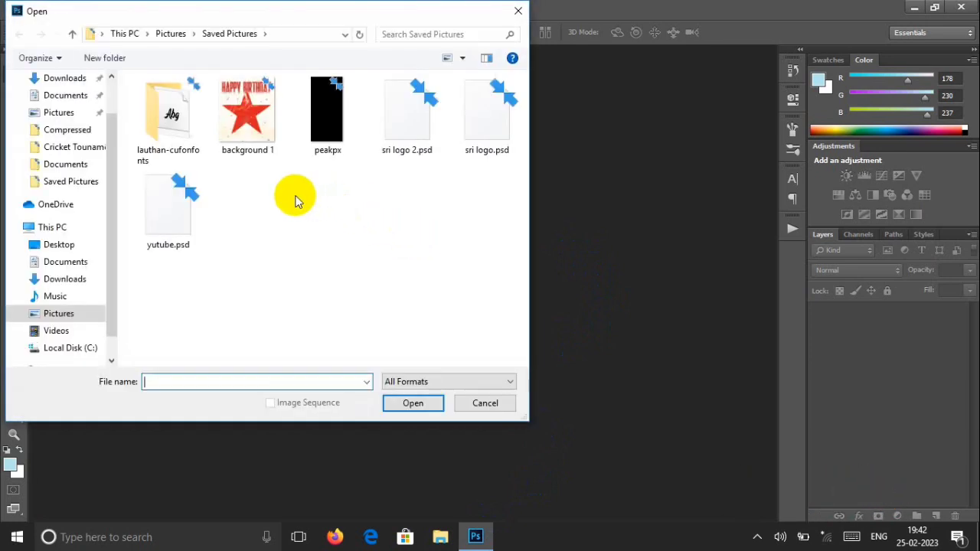
{"action": "left_click", "coordinate": [59, 314]}
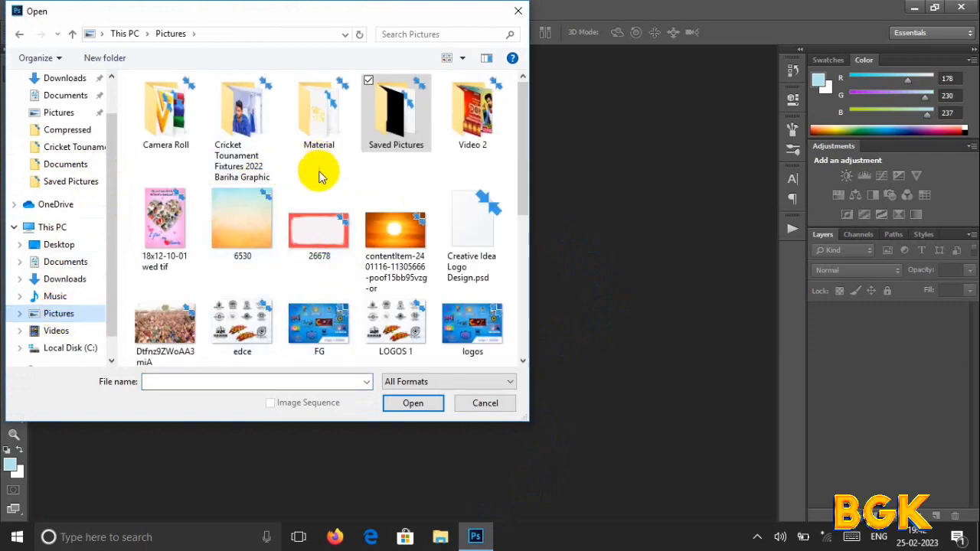
{"action": "scroll", "coordinate": [386, 230], "scroll_direction": "down", "scroll_amount": 3}
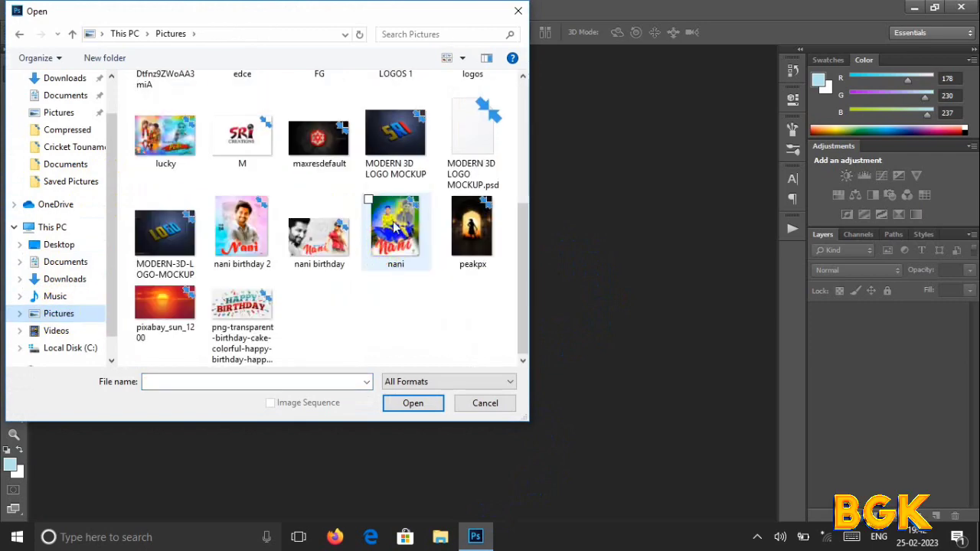
{"action": "double_click", "coordinate": [395, 223]}
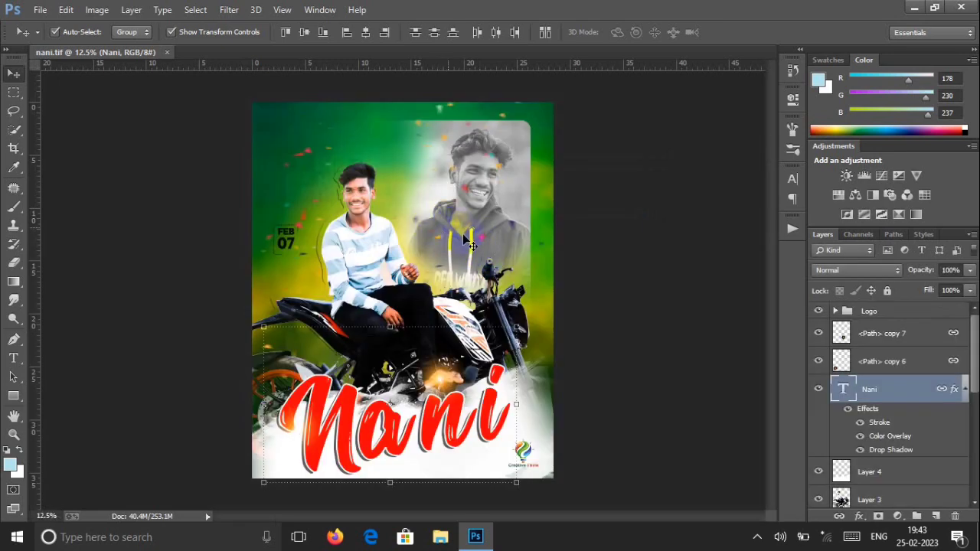
Examine the poster's upper area, grayscale portrait, motorcycle front and red name lettering up close
{"action": "left_click", "coordinate": [302, 102]}
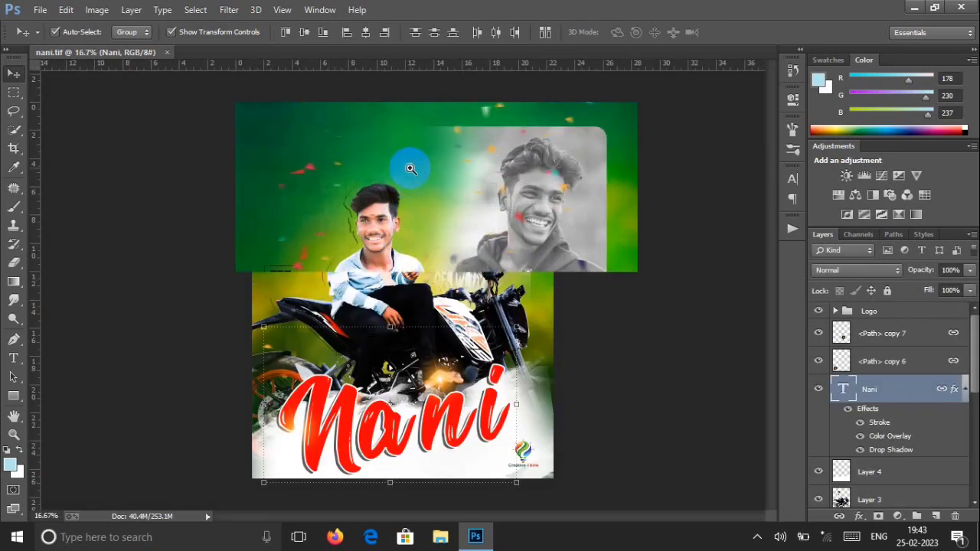
{"action": "left_click", "coordinate": [399, 170]}
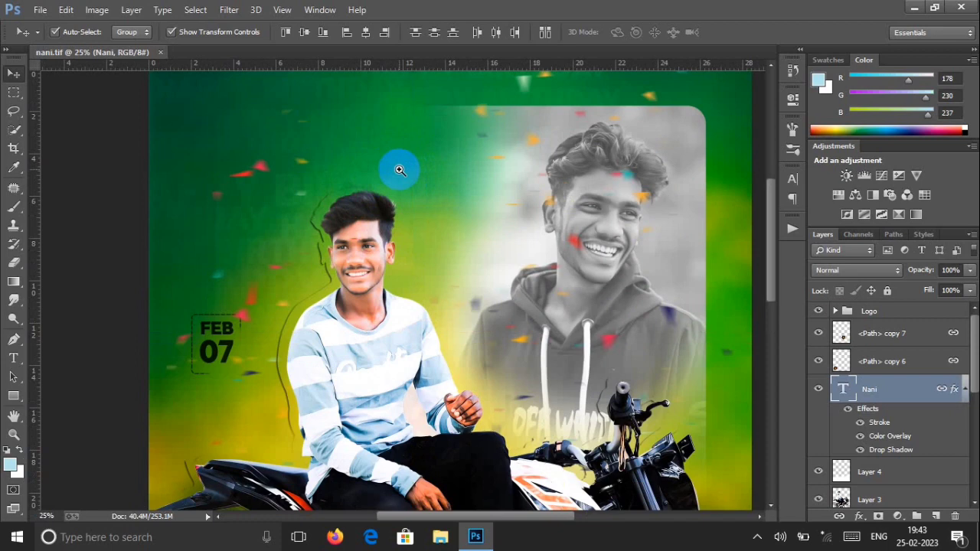
{"action": "left_click", "coordinate": [400, 170]}
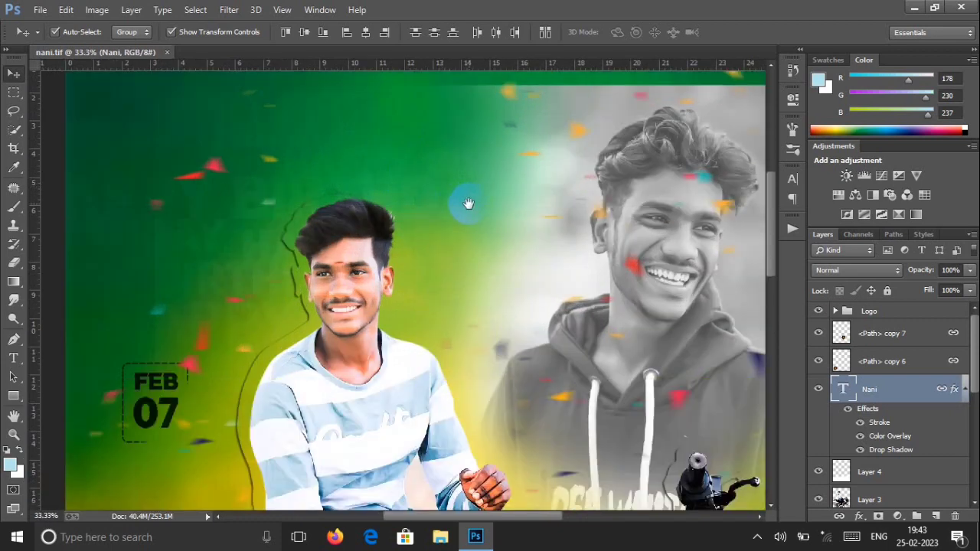
{"action": "left_click", "coordinate": [446, 262]}
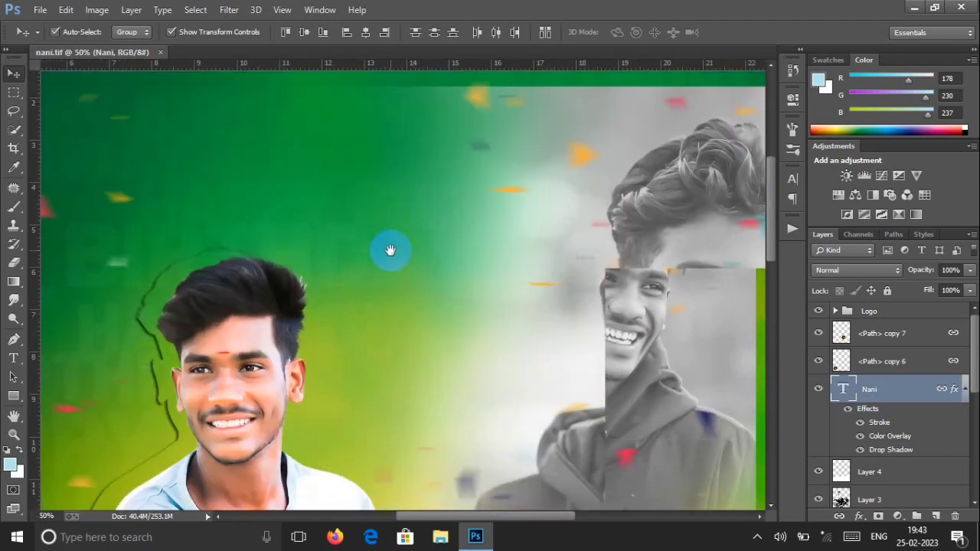
{"action": "left_click_drag", "start_coordinate": [389, 252], "coordinate": [175, 263]}
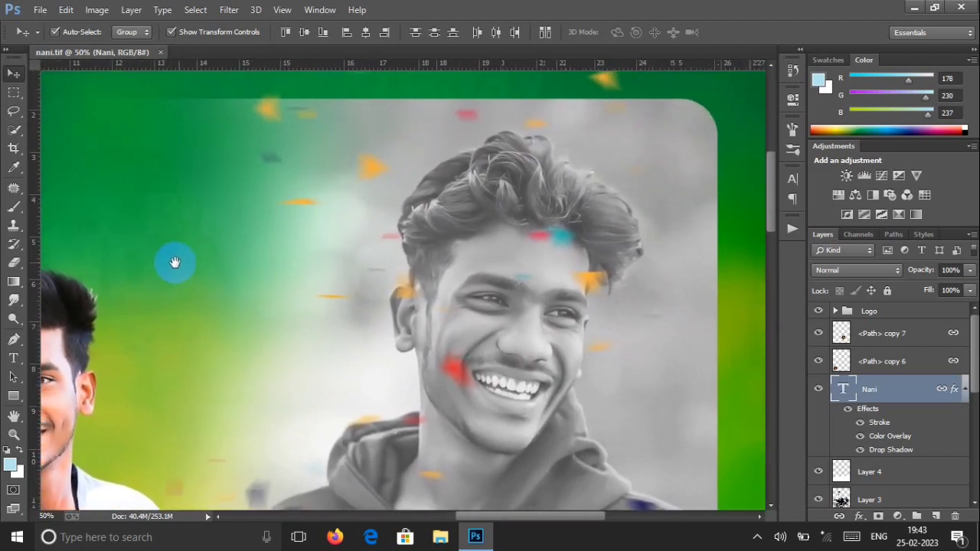
{"action": "left_click_drag", "start_coordinate": [531, 278], "coordinate": [446, 152]}
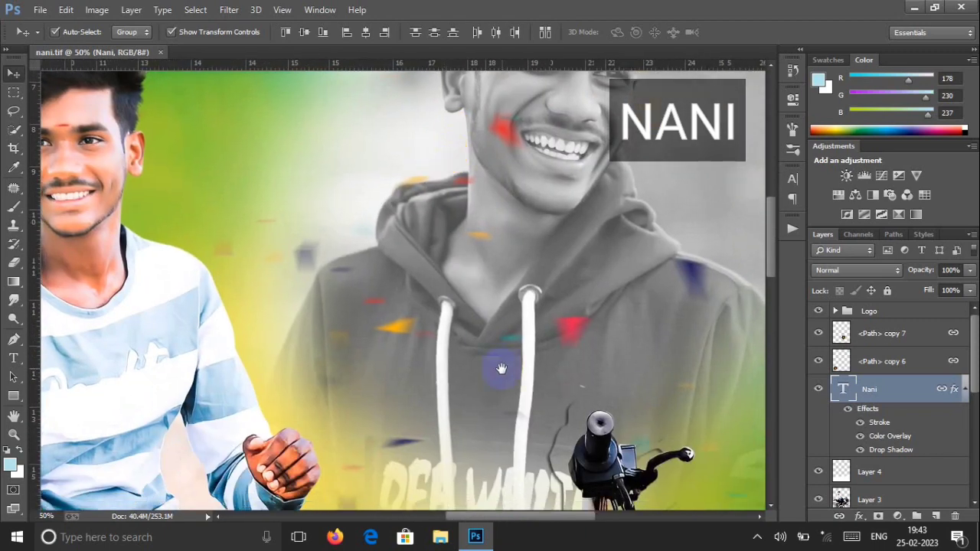
{"action": "left_click_drag", "start_coordinate": [502, 369], "coordinate": [435, 183]}
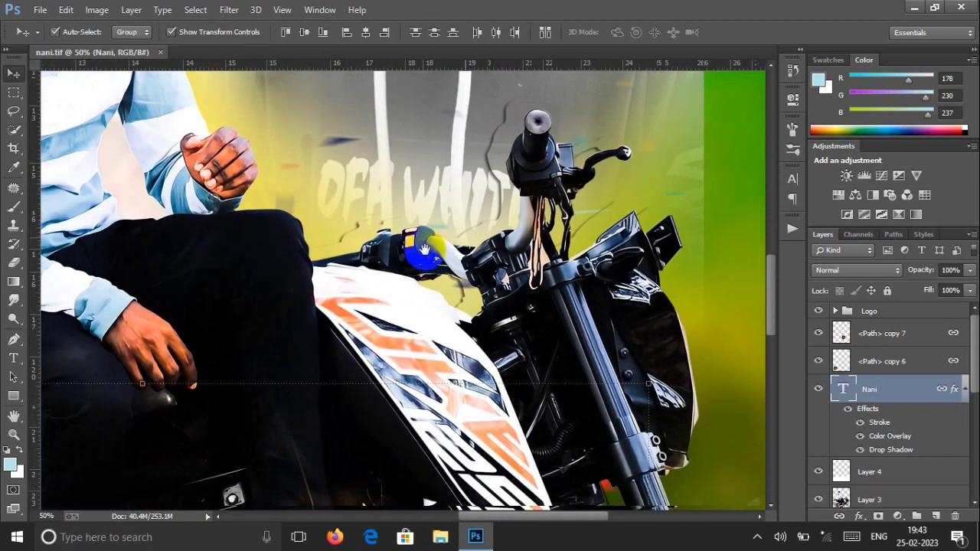
{"action": "left_click_drag", "start_coordinate": [423, 248], "coordinate": [377, 61]}
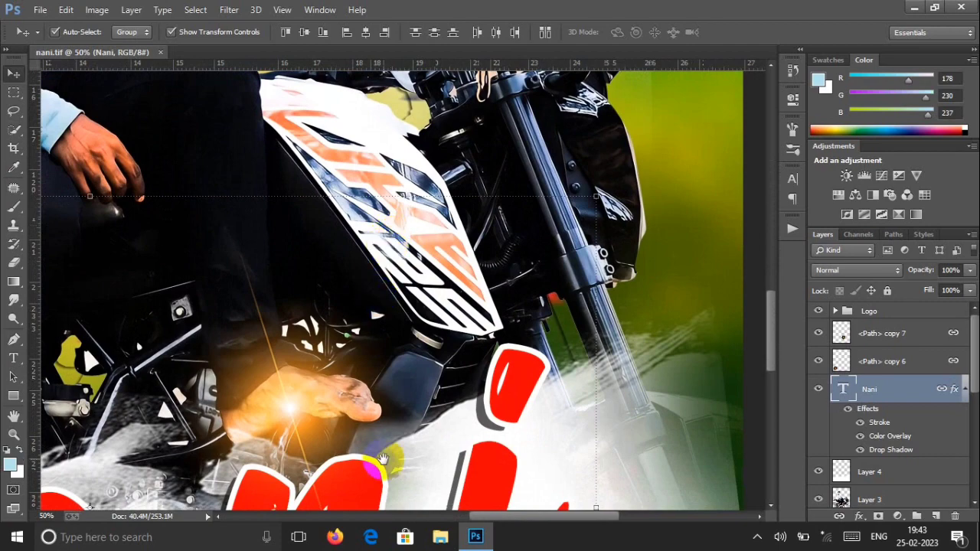
{"action": "left_click_drag", "start_coordinate": [383, 459], "coordinate": [398, 359]}
{"action": "left_click_drag", "start_coordinate": [391, 494], "coordinate": [496, 333]}
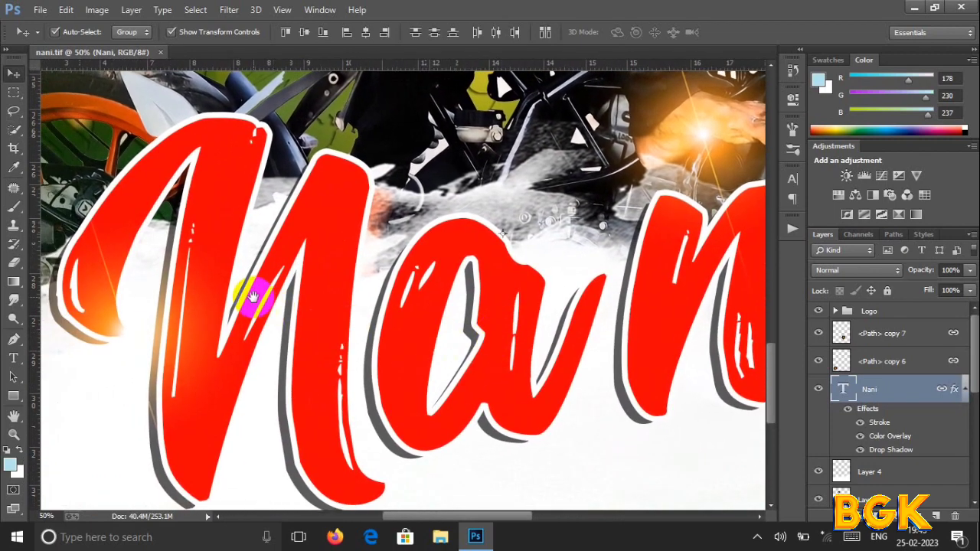
Examine the name lettering, the motorcycle's rear, the date box and the seated man, and review the whole poster
{"action": "left_click_drag", "start_coordinate": [252, 297], "coordinate": [279, 405]}
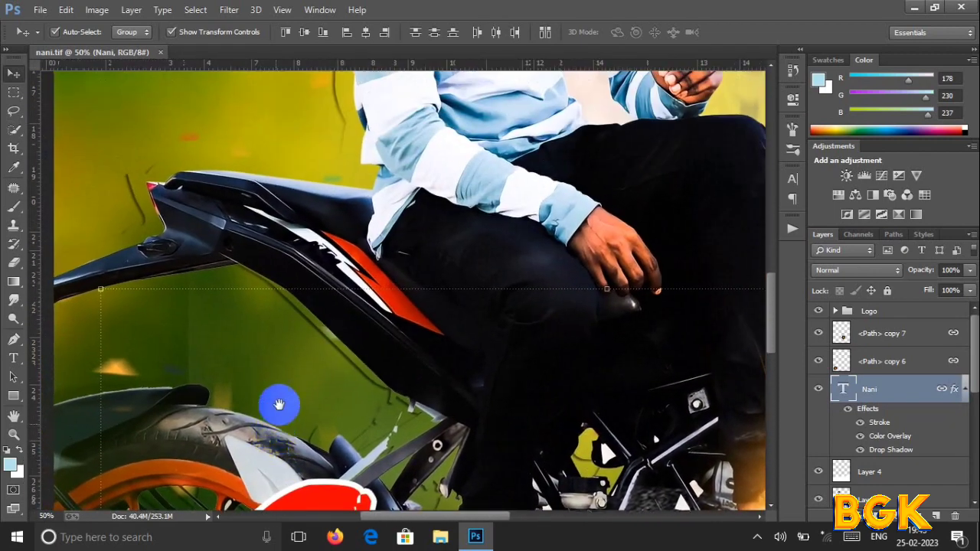
{"action": "left_click_drag", "start_coordinate": [260, 218], "coordinate": [281, 360]}
{"action": "left_click_drag", "start_coordinate": [291, 125], "coordinate": [288, 302]}
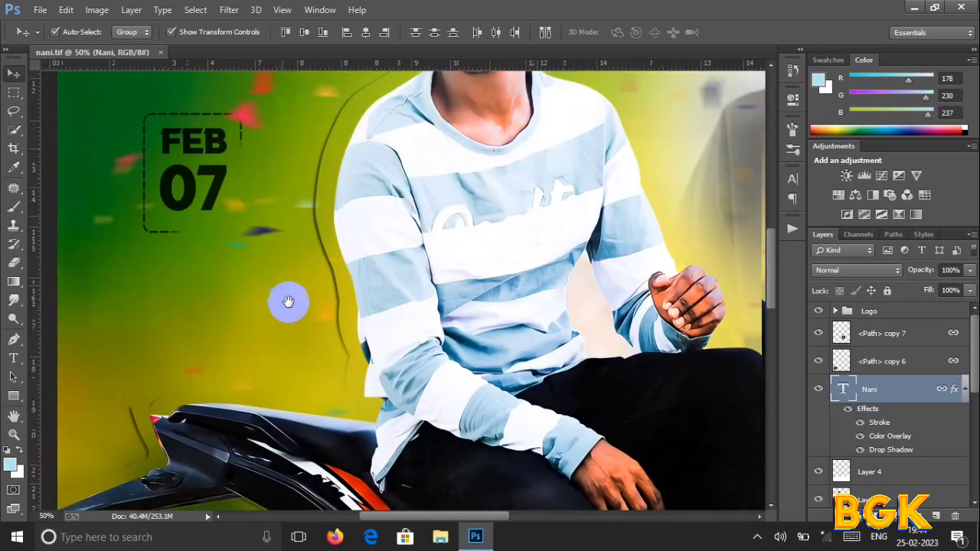
{"action": "left_click_drag", "start_coordinate": [299, 165], "coordinate": [304, 278]}
{"action": "left_click_drag", "start_coordinate": [344, 157], "coordinate": [342, 284]}
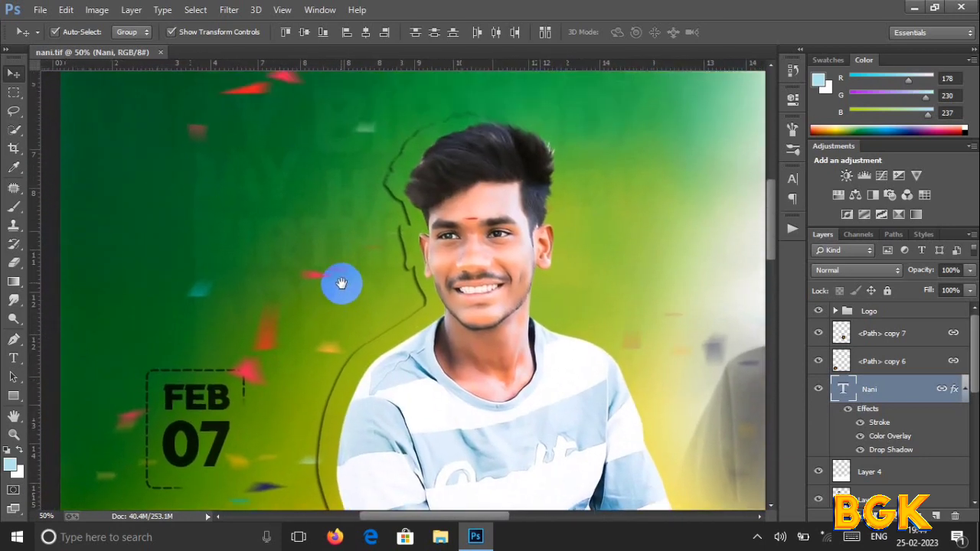
{"action": "right_click", "coordinate": [323, 230]}
{"action": "left_click", "coordinate": [340, 244]}
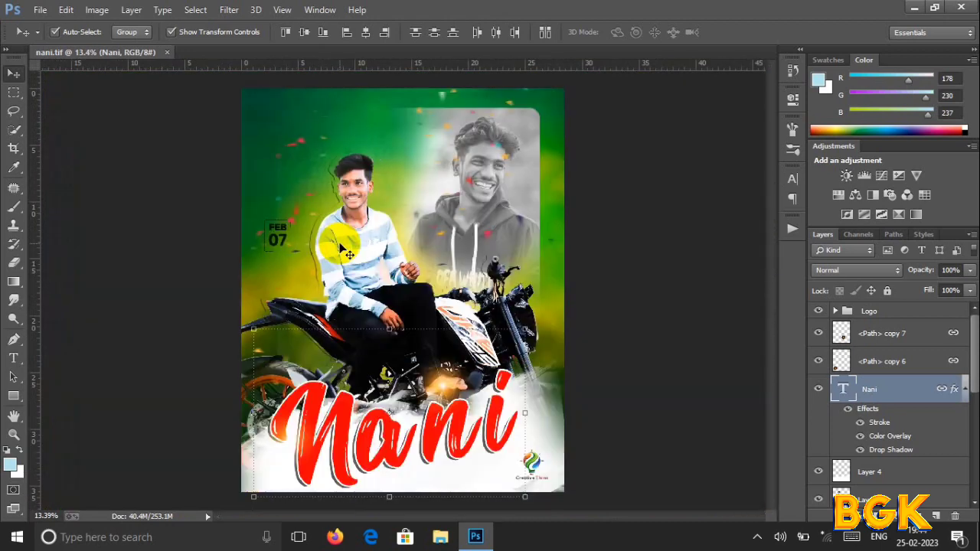
{"action": "scroll", "coordinate": [376, 153], "scroll_direction": "up", "scroll_amount": 1}
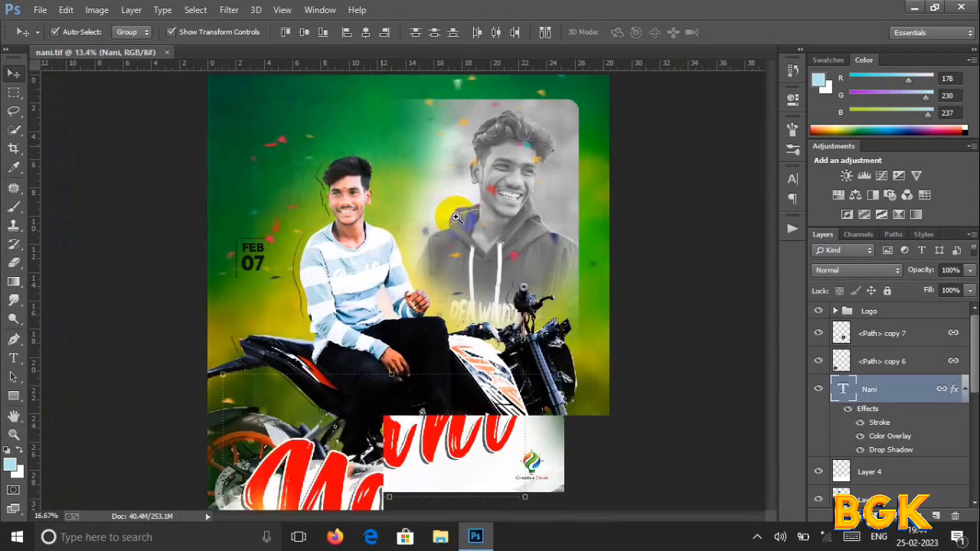
{"action": "left_click_drag", "start_coordinate": [448, 205], "coordinate": [435, 124]}
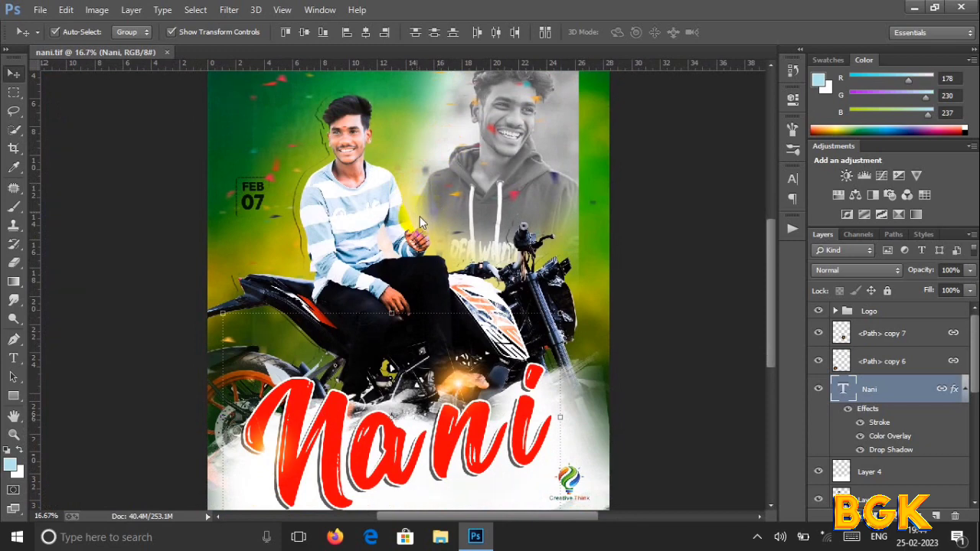
{"action": "right_click", "coordinate": [420, 216]}
{"action": "left_click", "coordinate": [449, 222]}
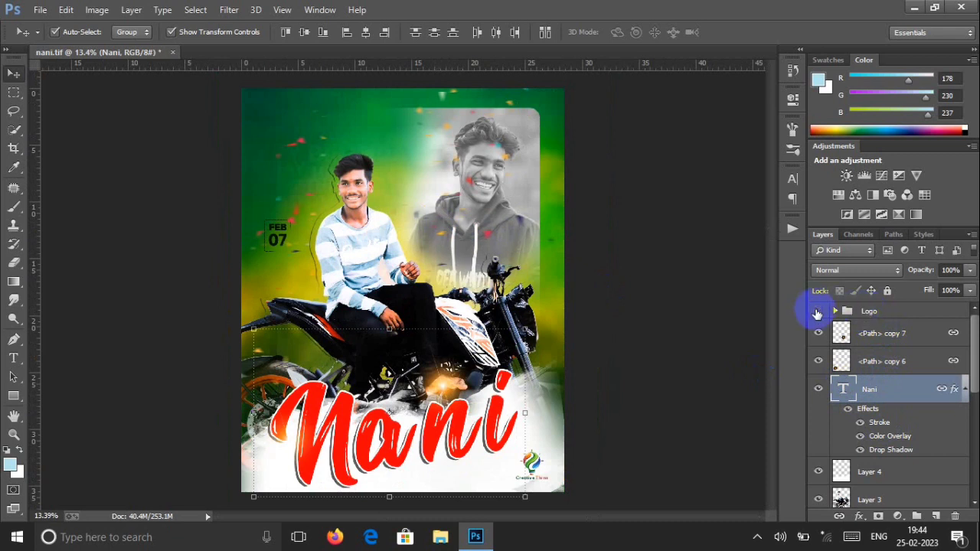
Hide the Logo group, the <Path> copy 7 and <Path> copy 6 layers, and the red name text layer
{"action": "left_click", "coordinate": [817, 312]}
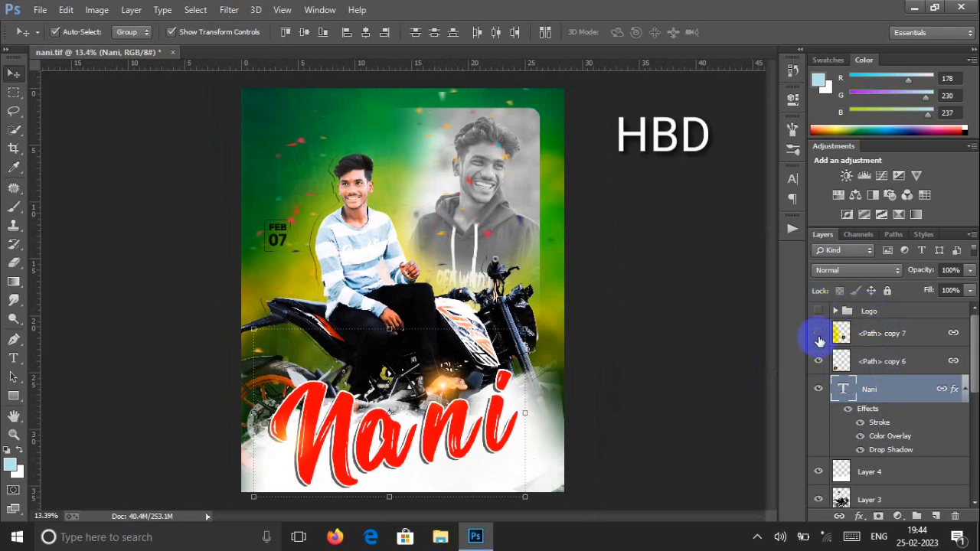
{"action": "left_click", "coordinate": [818, 335]}
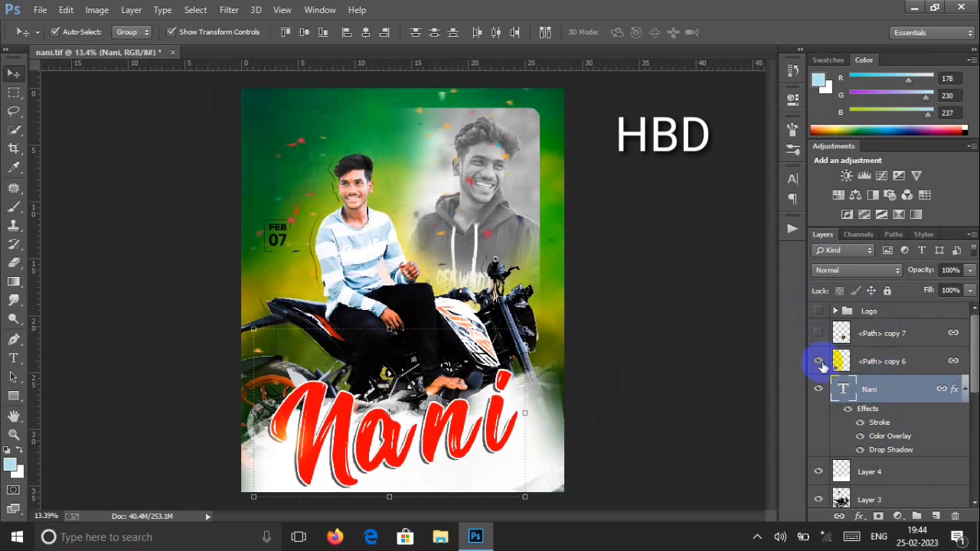
{"action": "left_click", "coordinate": [818, 361]}
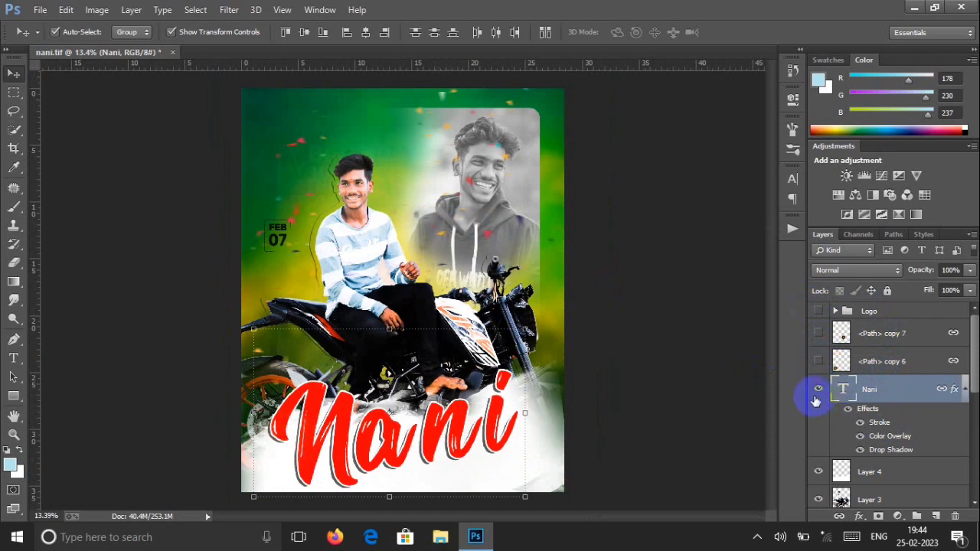
{"action": "left_click", "coordinate": [818, 392]}
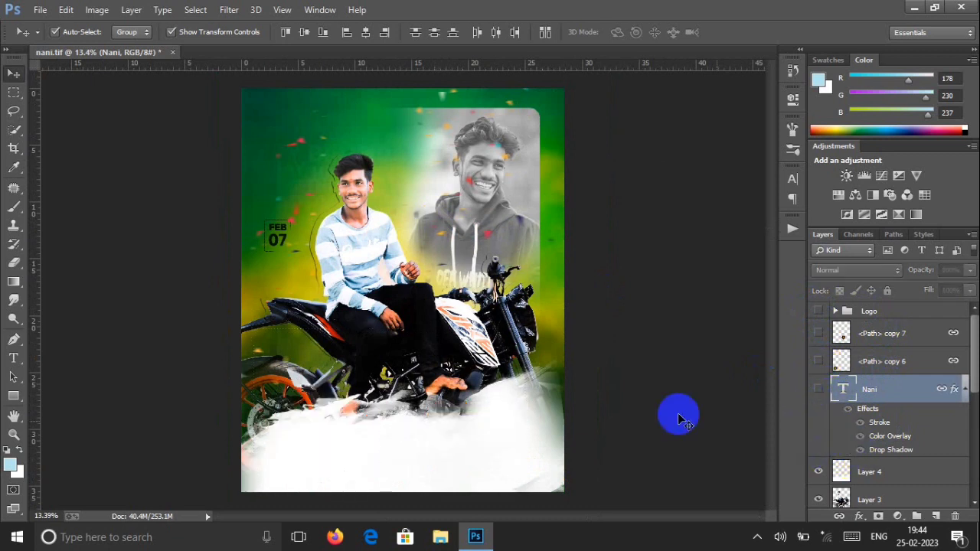
Hide Layer 4 with the white brush area and Layer 3 with the man on the motorcycle
{"action": "scroll", "coordinate": [875, 393], "scroll_direction": "down", "scroll_amount": 1}
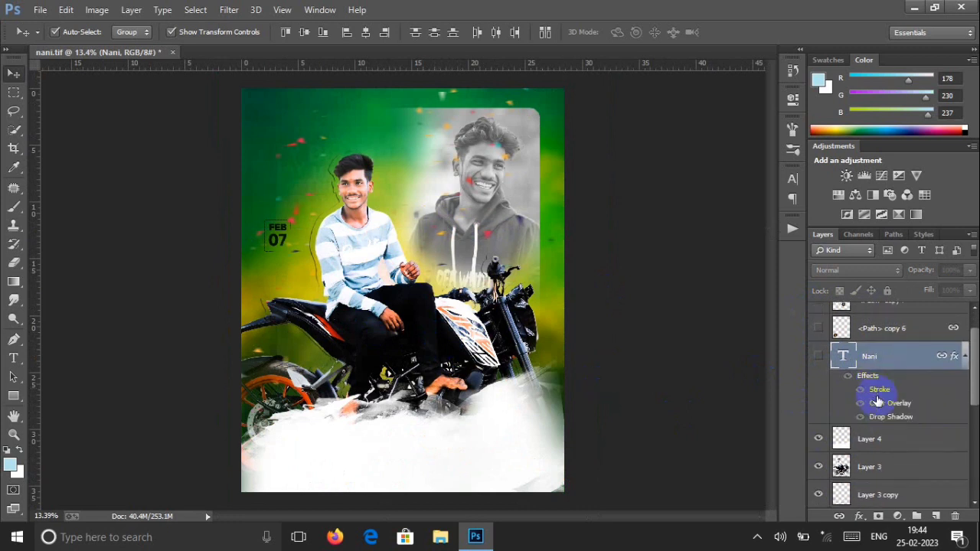
{"action": "left_click", "coordinate": [818, 438]}
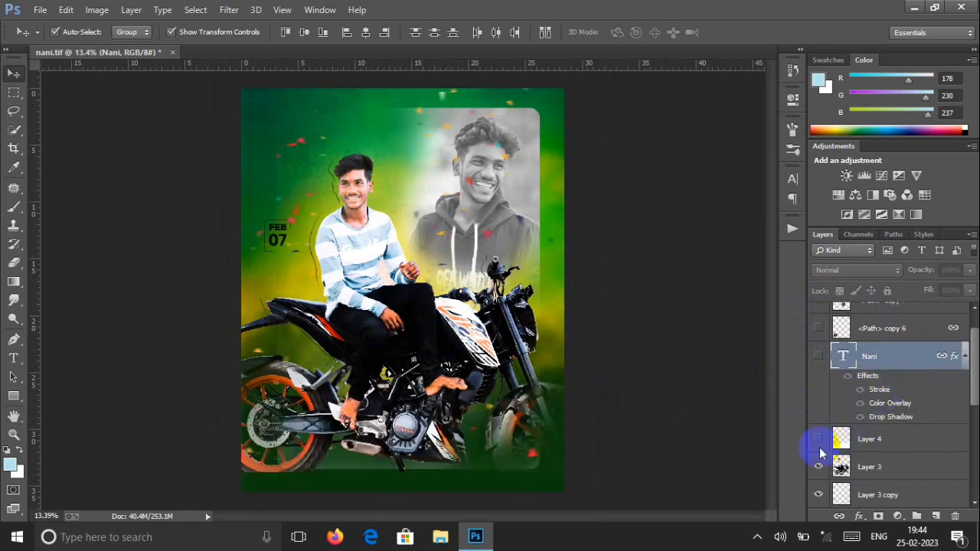
{"action": "scroll", "coordinate": [915, 417], "scroll_direction": "down", "scroll_amount": 1}
{"action": "scroll", "coordinate": [840, 427], "scroll_direction": "down", "scroll_amount": 1}
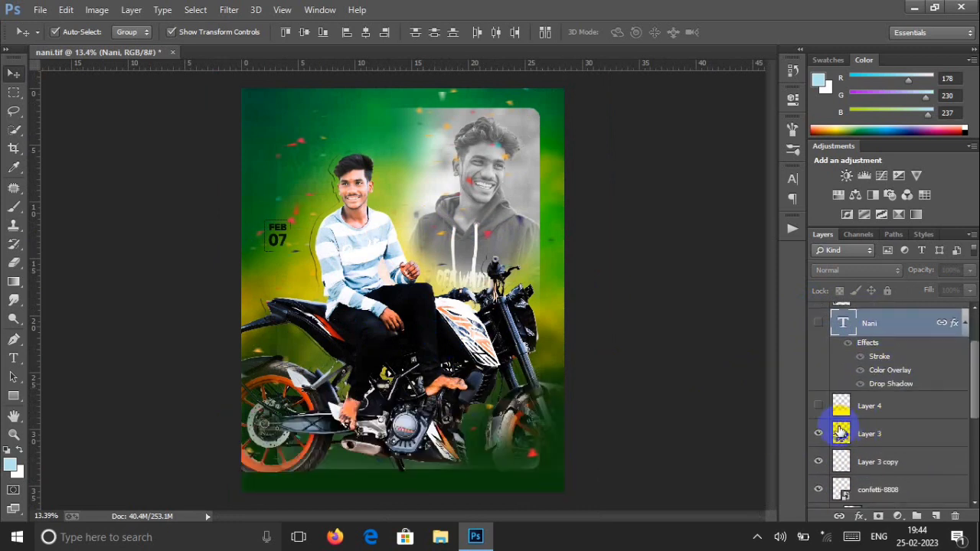
{"action": "left_click", "coordinate": [819, 434]}
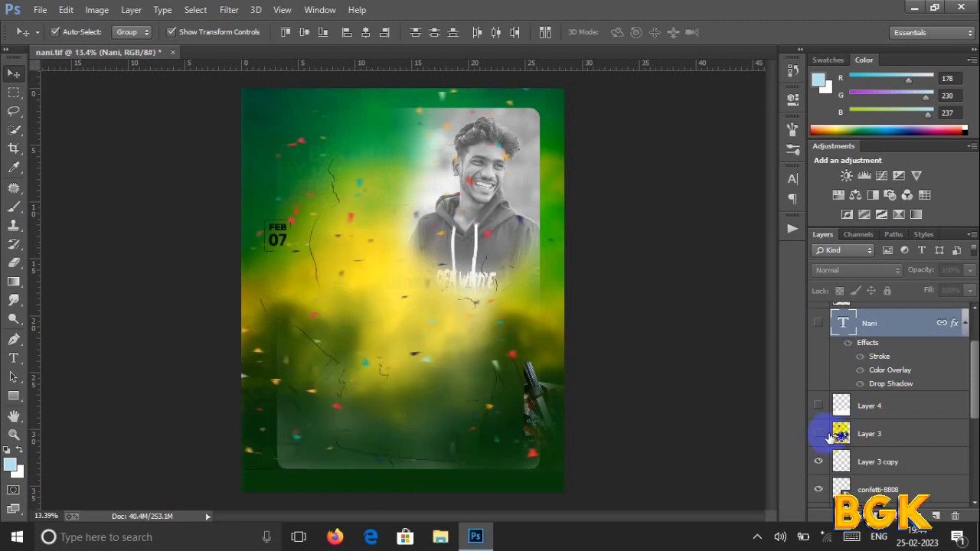
Hide Layer 3 copy, the confetti-8808 layer and Layer 2 with the grayscale portrait
{"action": "scroll", "coordinate": [884, 420], "scroll_direction": "down", "scroll_amount": 1}
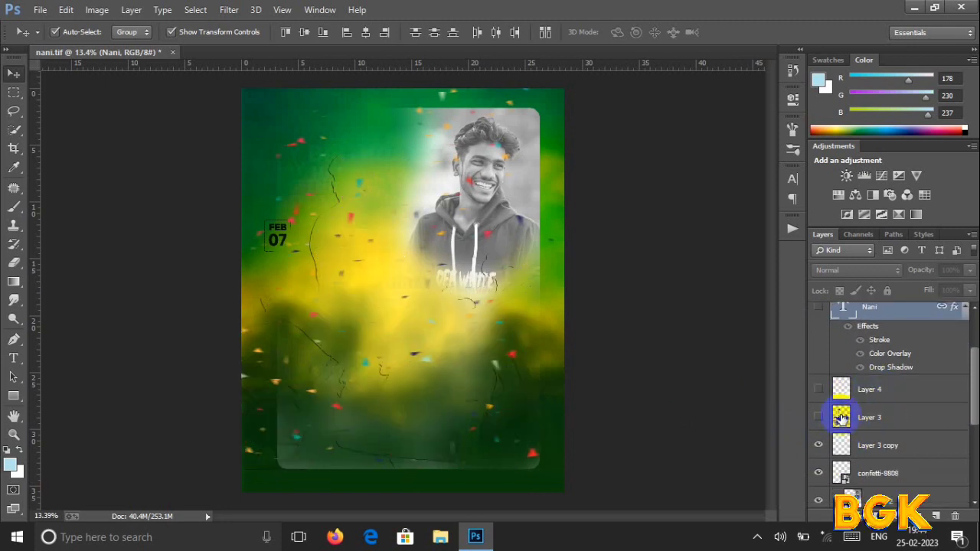
{"action": "left_click", "coordinate": [819, 446]}
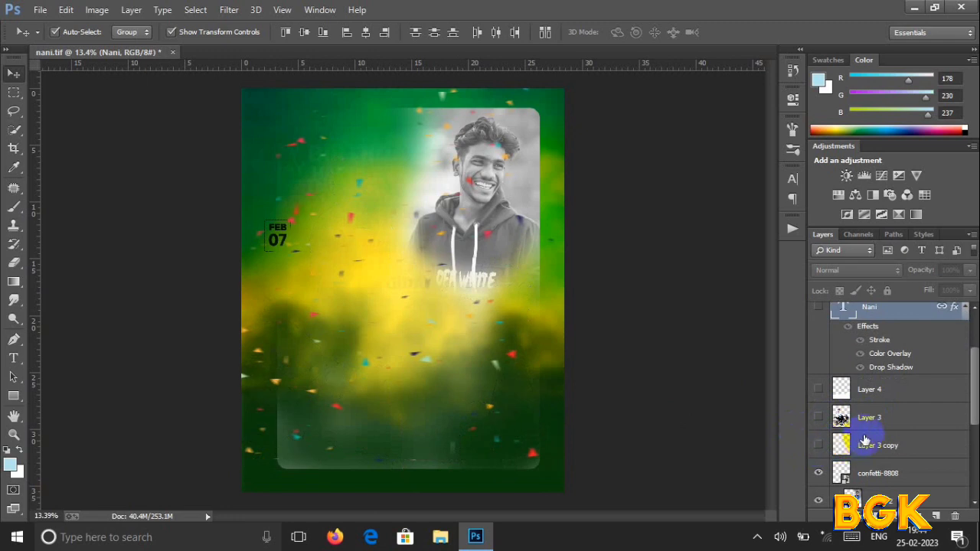
{"action": "scroll", "coordinate": [830, 436], "scroll_direction": "down", "scroll_amount": 1}
{"action": "left_click", "coordinate": [819, 458]}
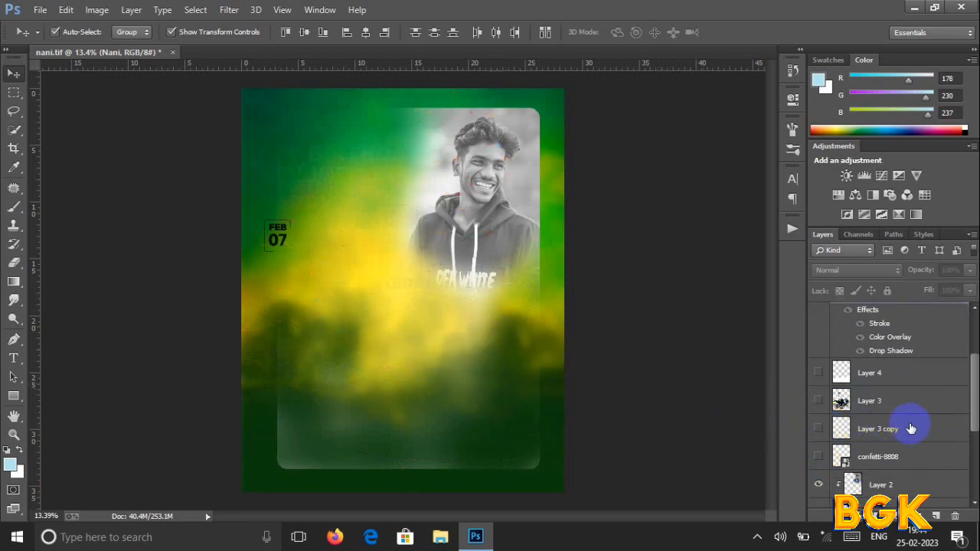
{"action": "scroll", "coordinate": [850, 430], "scroll_direction": "down", "scroll_amount": 3}
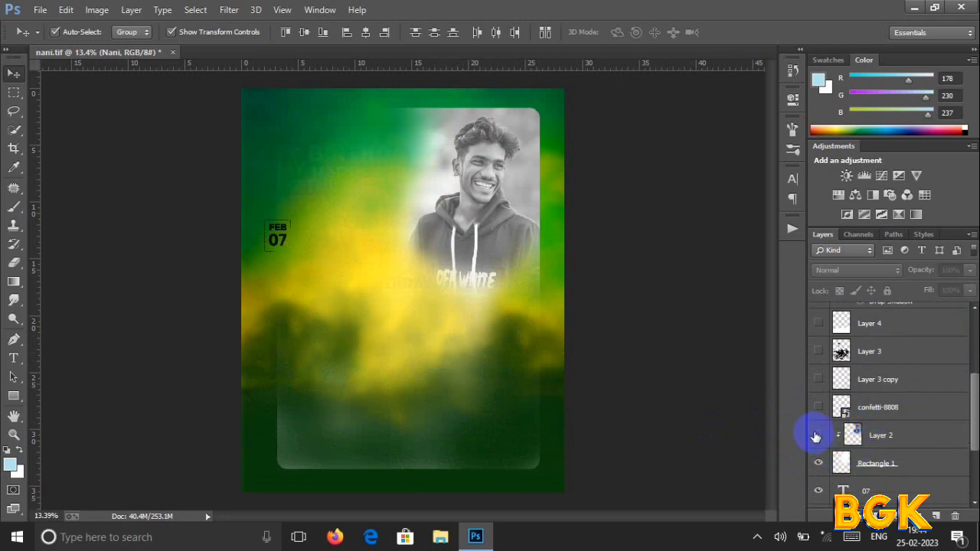
{"action": "left_click", "coordinate": [816, 435]}
{"action": "scroll", "coordinate": [815, 431], "scroll_direction": "down", "scroll_amount": 2}
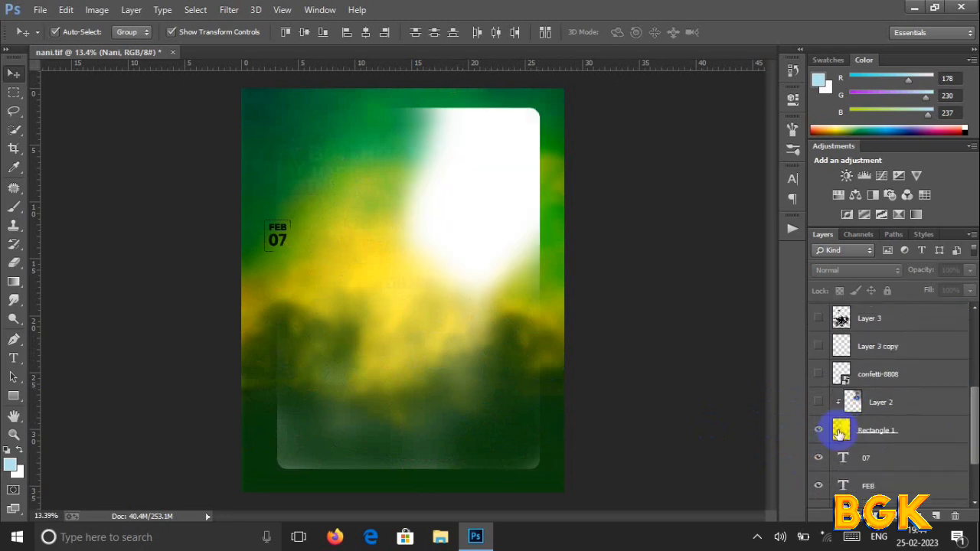
Hide the Rectangle 1, 07, FEB, Rectangle 2, HAPPY BIRTHDAY copy 15 and Background layers
{"action": "left_click", "coordinate": [819, 432]}
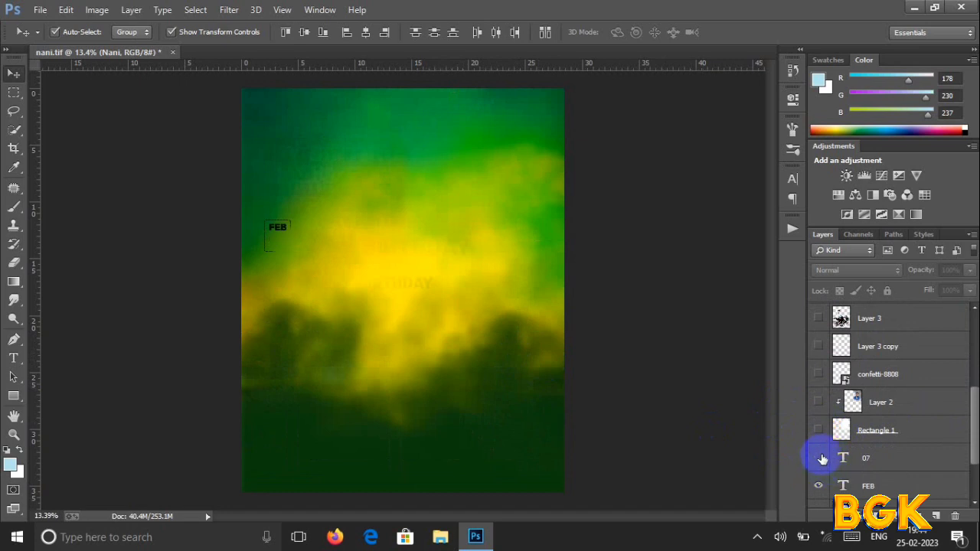
{"action": "scroll", "coordinate": [822, 451], "scroll_direction": "down", "scroll_amount": 3}
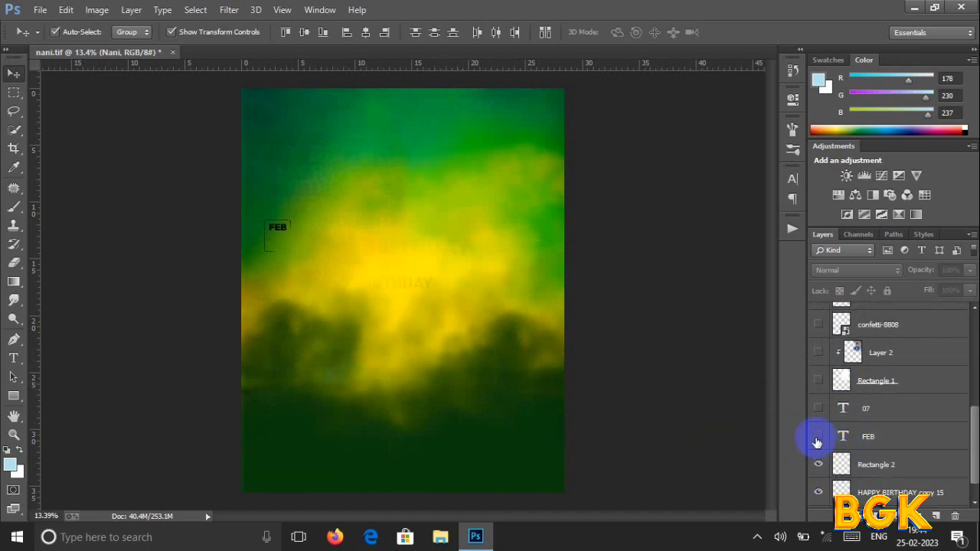
{"action": "scroll", "coordinate": [823, 440], "scroll_direction": "down", "scroll_amount": 2}
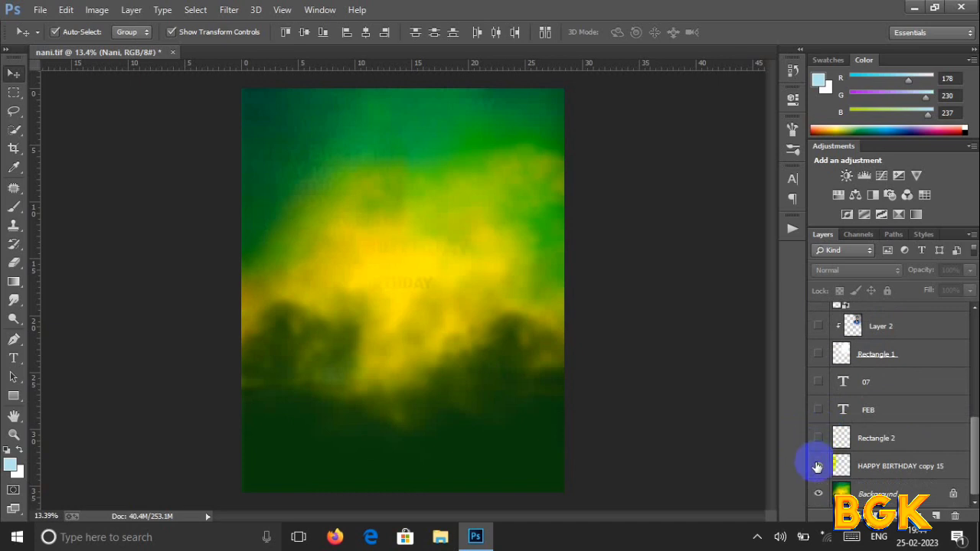
{"action": "left_click", "coordinate": [818, 466]}
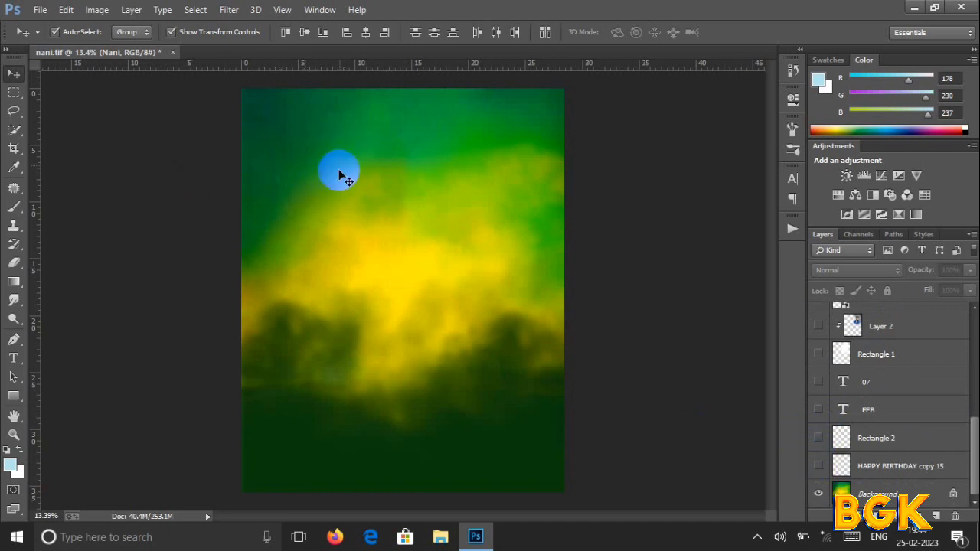
{"action": "left_click", "coordinate": [818, 494]}
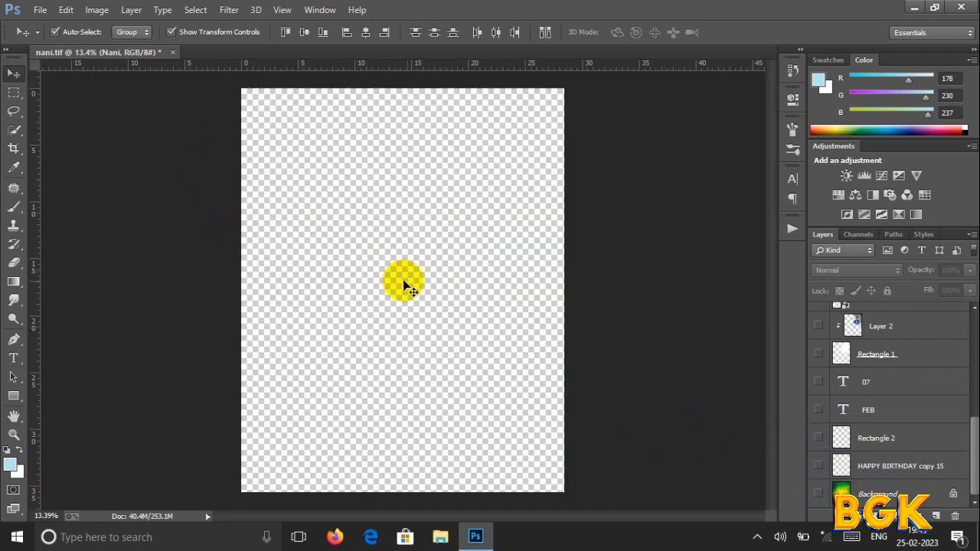
Show the Background, HAPPY BIRTHDAY copy 15 and Rectangle 2 layers again, along with the FEB and 07 date texts
{"action": "left_click", "coordinate": [817, 494]}
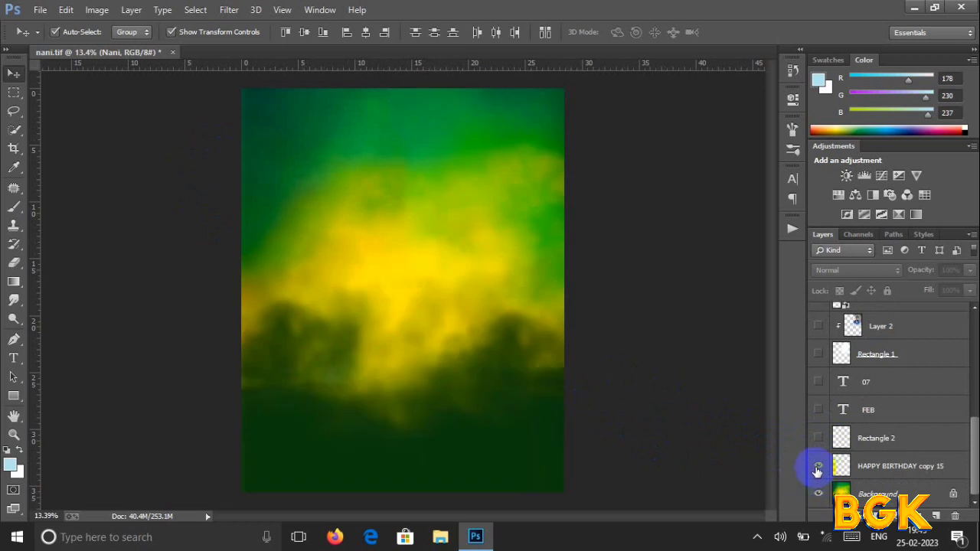
{"action": "left_click", "coordinate": [818, 441]}
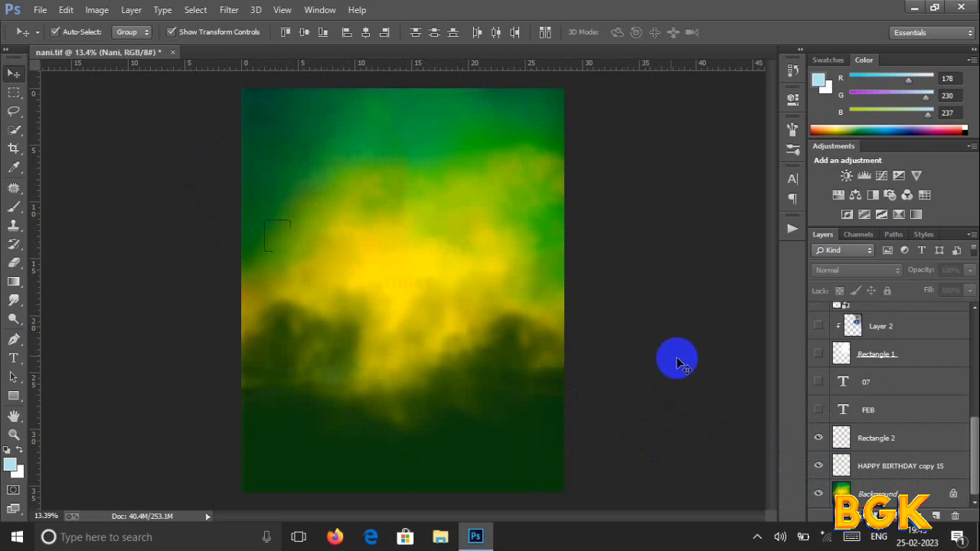
{"action": "left_click", "coordinate": [818, 412]}
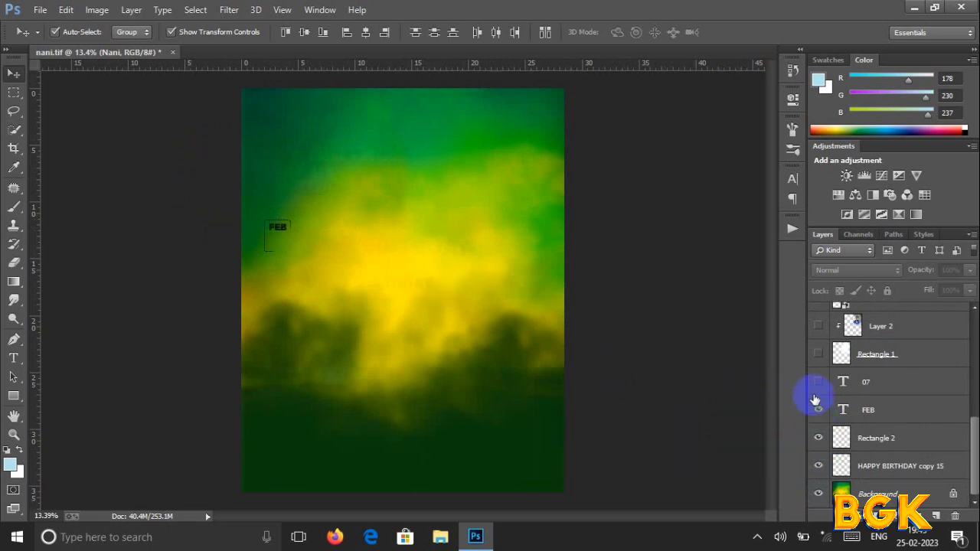
{"action": "left_click", "coordinate": [819, 385]}
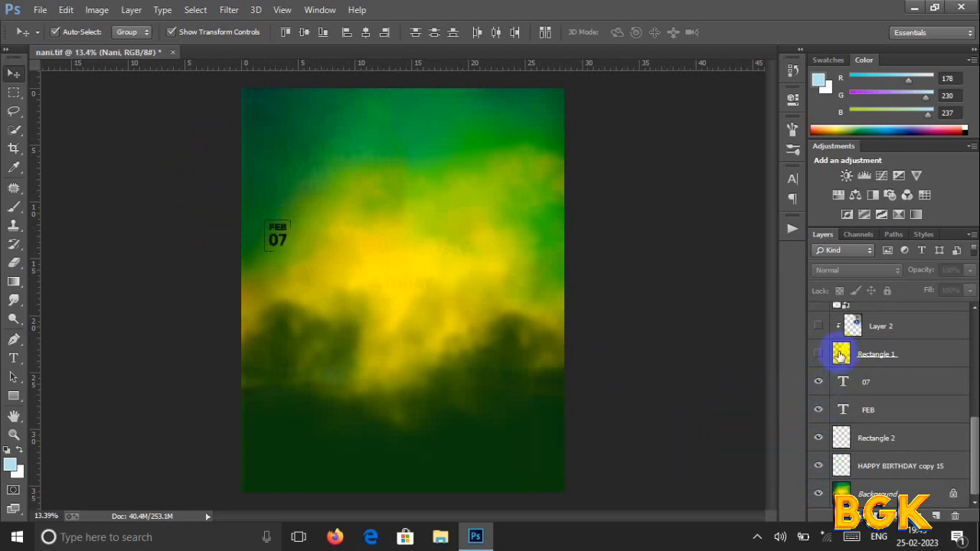
Show the Rectangle 1 layer, Layer 2 with the grayscale portrait and the confetti-8808 layer
{"action": "scroll", "coordinate": [837, 364], "scroll_direction": "up", "scroll_amount": 1}
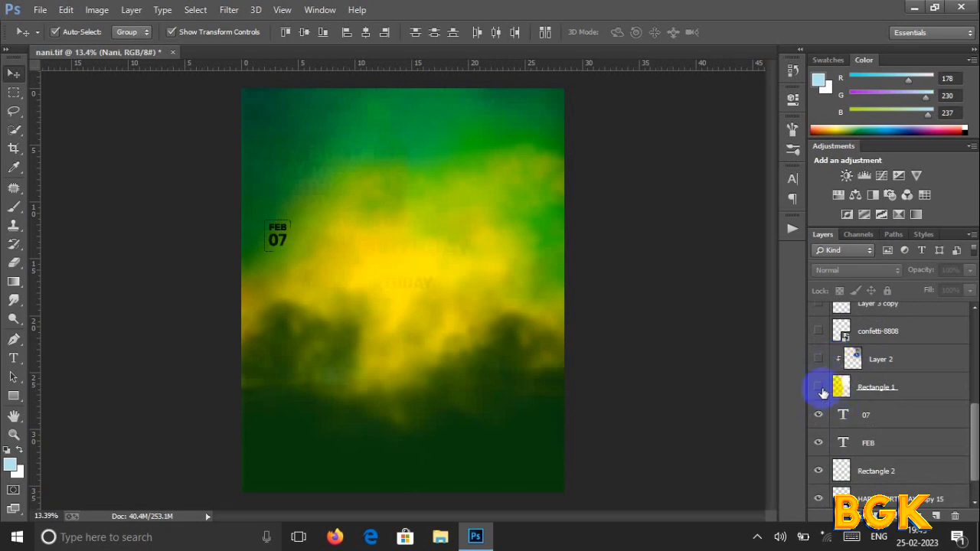
{"action": "left_click", "coordinate": [817, 387]}
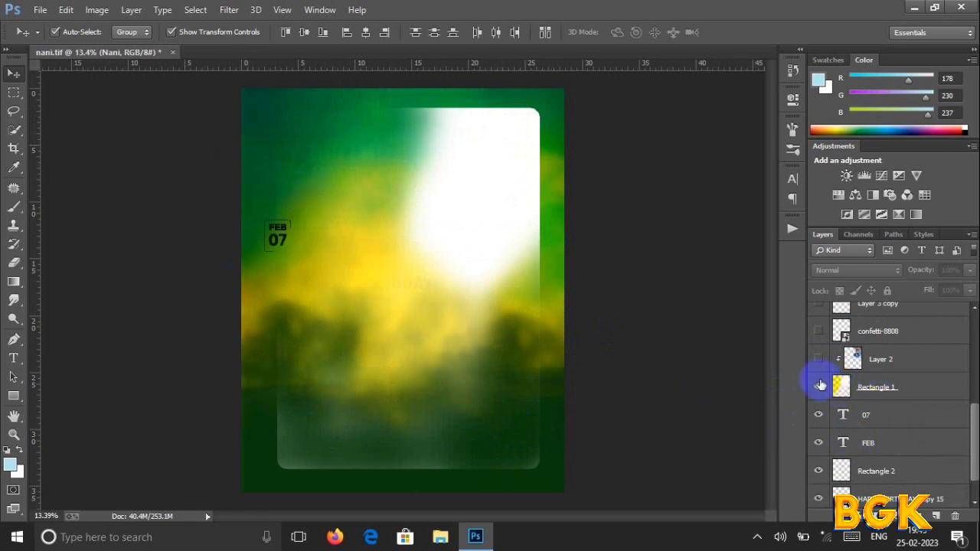
{"action": "scroll", "coordinate": [878, 413], "scroll_direction": "up", "scroll_amount": 1}
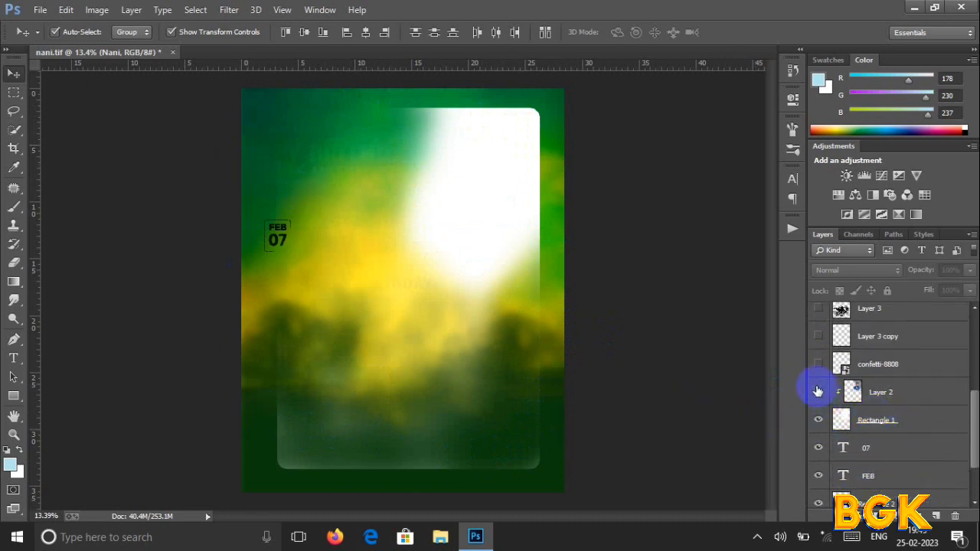
{"action": "left_click", "coordinate": [818, 394]}
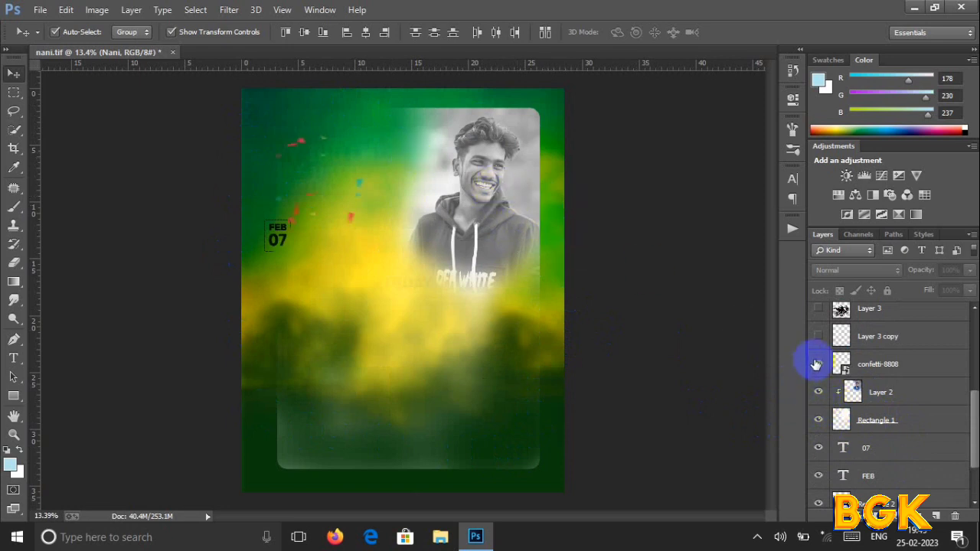
{"action": "left_click", "coordinate": [817, 364]}
Show Layer 3 copy, Layer 3 with the man on the motorcycle and Layer 4 with the white brush area
{"action": "scroll", "coordinate": [856, 404], "scroll_direction": "up", "scroll_amount": 1}
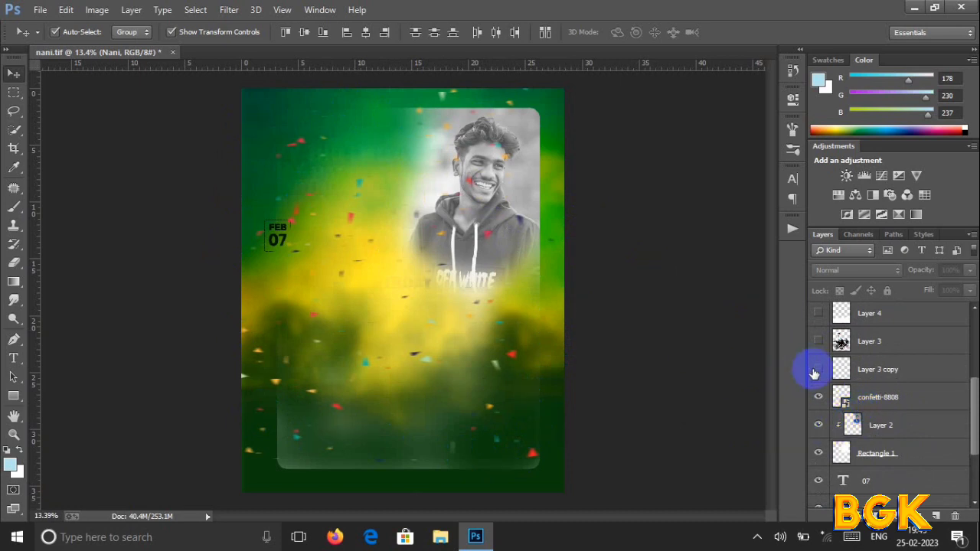
{"action": "left_click", "coordinate": [817, 370]}
{"action": "scroll", "coordinate": [842, 391], "scroll_direction": "up", "scroll_amount": 1}
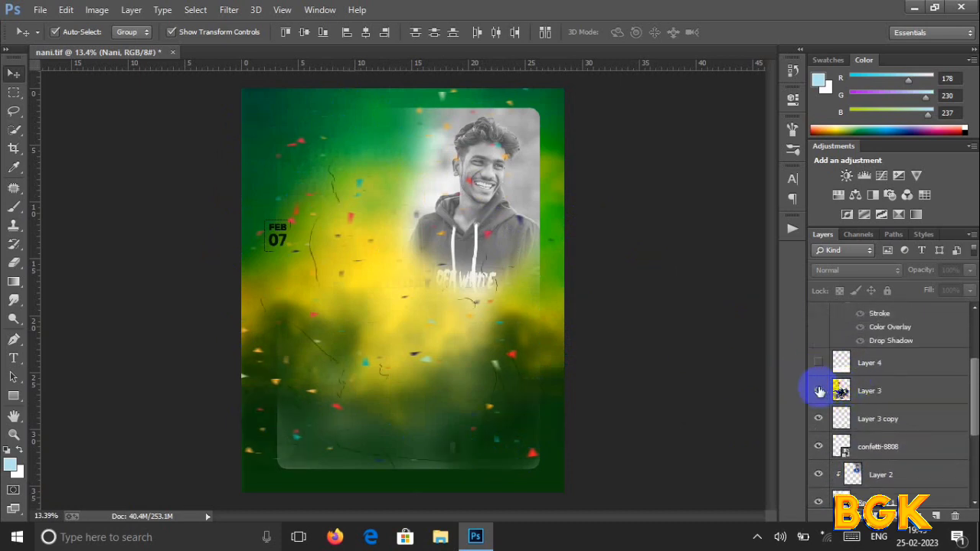
{"action": "left_click", "coordinate": [819, 391]}
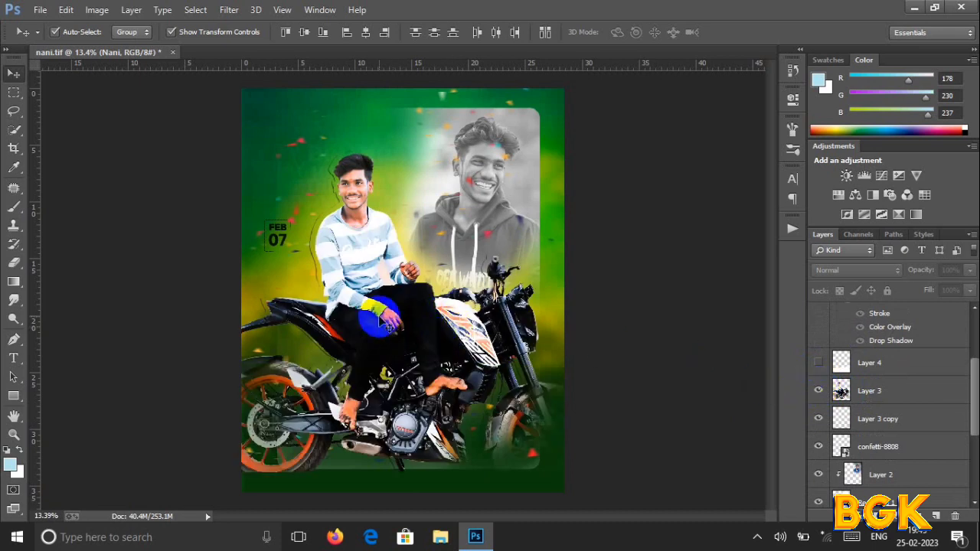
{"action": "left_click", "coordinate": [818, 363]}
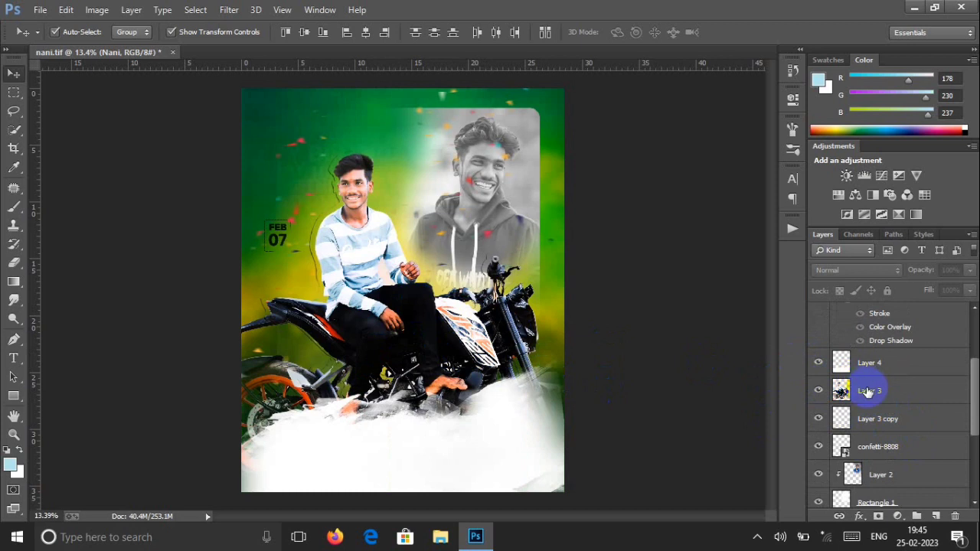
Show the red name text layer and the <Path> copy 6 and <Path> copy 7 layers
{"action": "scroll", "coordinate": [842, 382], "scroll_direction": "up", "scroll_amount": 2}
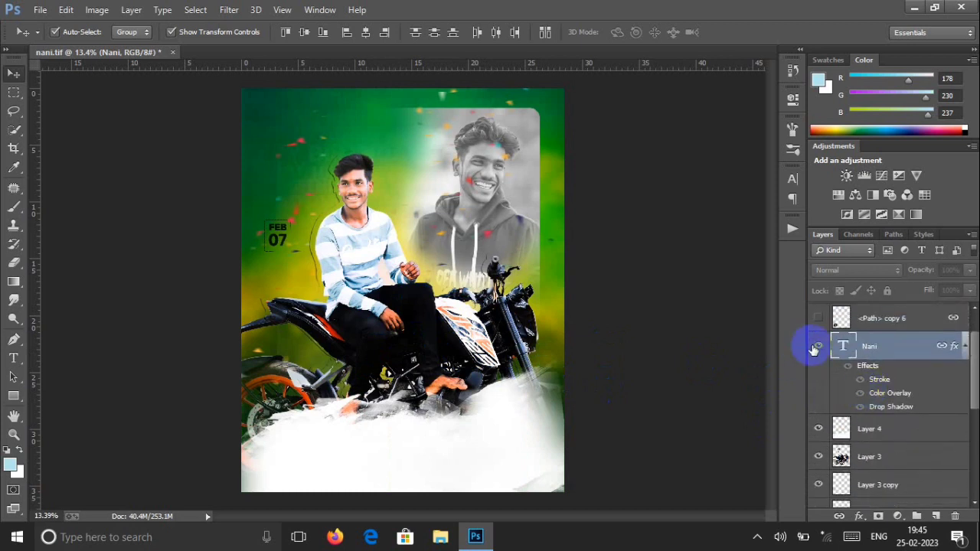
{"action": "left_click", "coordinate": [817, 346]}
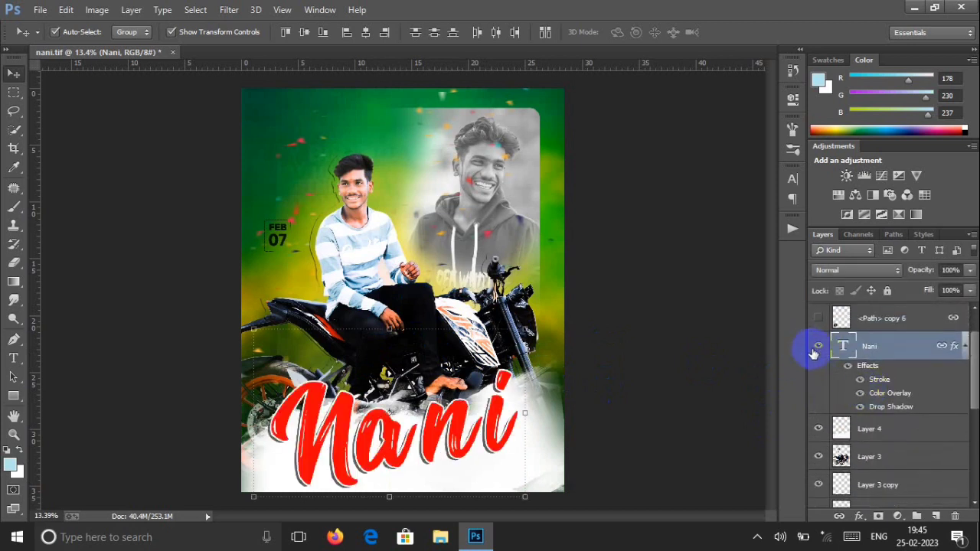
{"action": "left_click", "coordinate": [818, 319]}
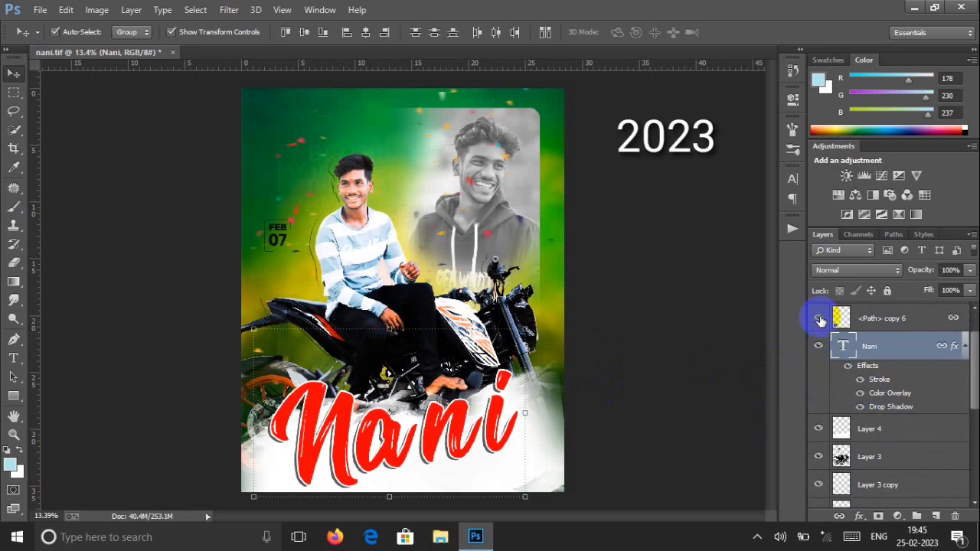
{"action": "scroll", "coordinate": [852, 365], "scroll_direction": "up", "scroll_amount": 1}
{"action": "scroll", "coordinate": [851, 366], "scroll_direction": "up", "scroll_amount": 1}
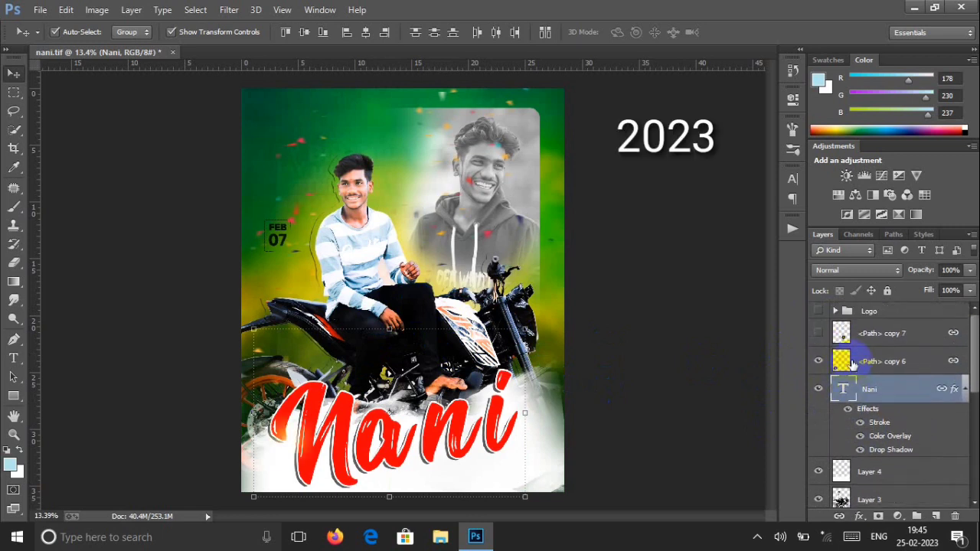
{"action": "left_click", "coordinate": [821, 337]}
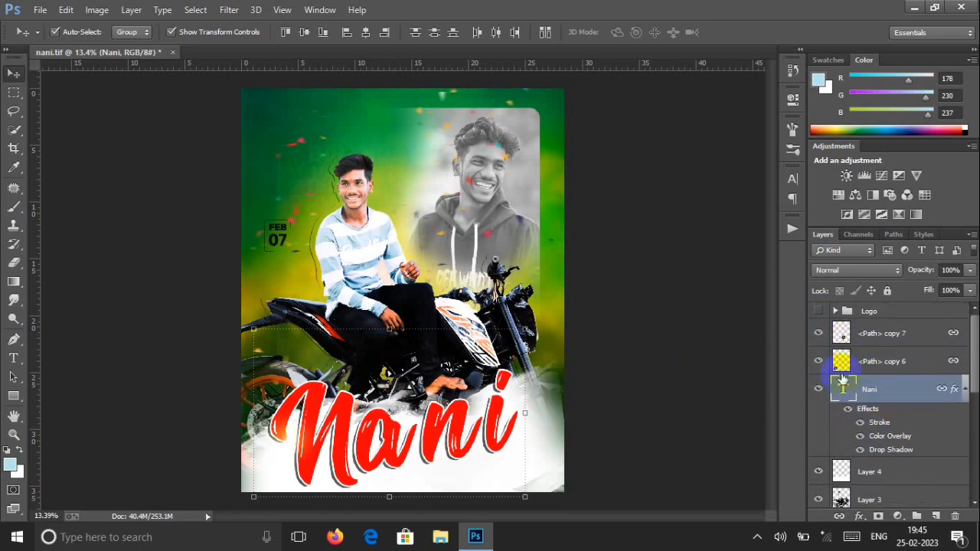